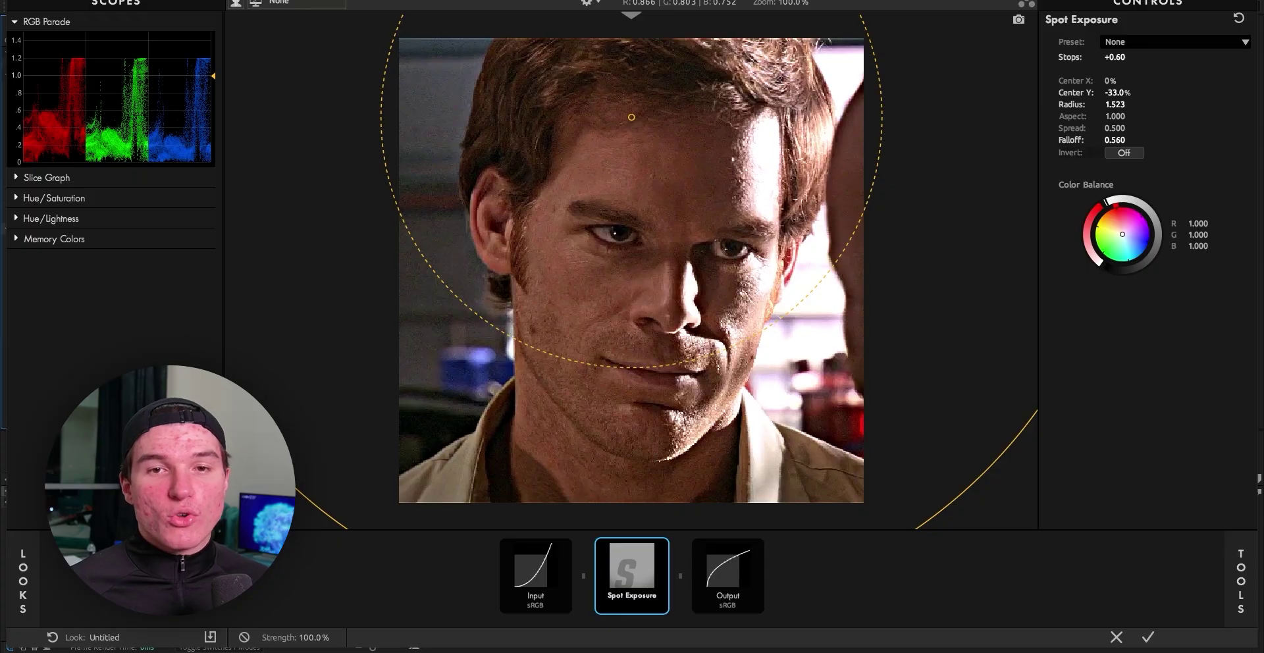
- Set the Spot Exposure falloff to 0.610
{"action": "left_click_drag", "start_coordinate": [1108, 140], "coordinate": [1110, 141]}
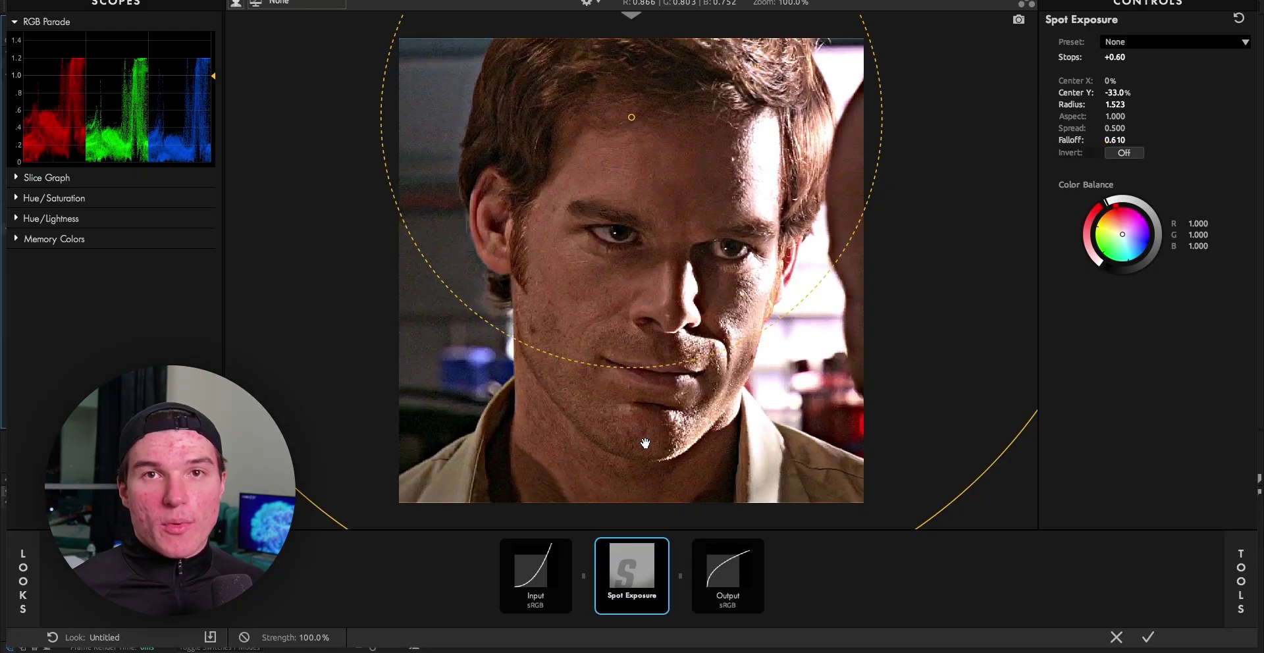
- Add Haze/Flare with 14.8% spillage, 51.9% softness, 41% reach, -1.50 exposure and a neutral white tint
{"action": "left_click", "coordinate": [1240, 578]}
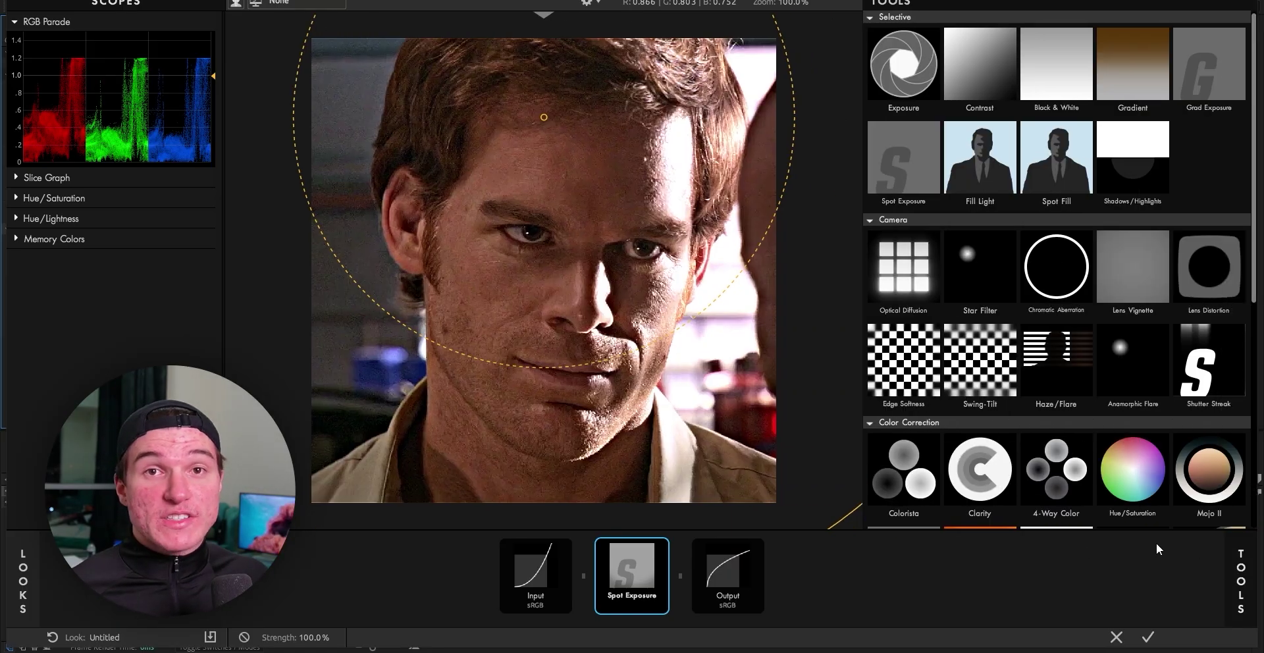
{"action": "left_click", "coordinate": [1051, 377]}
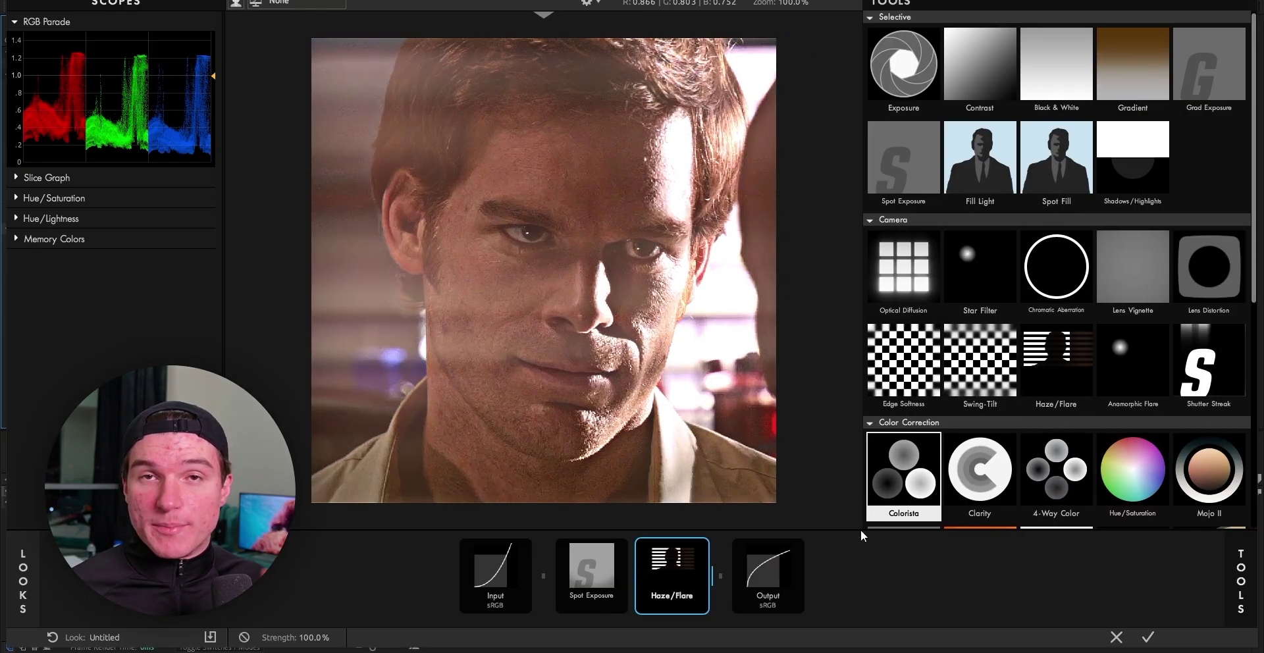
{"action": "left_click", "coordinate": [674, 576]}
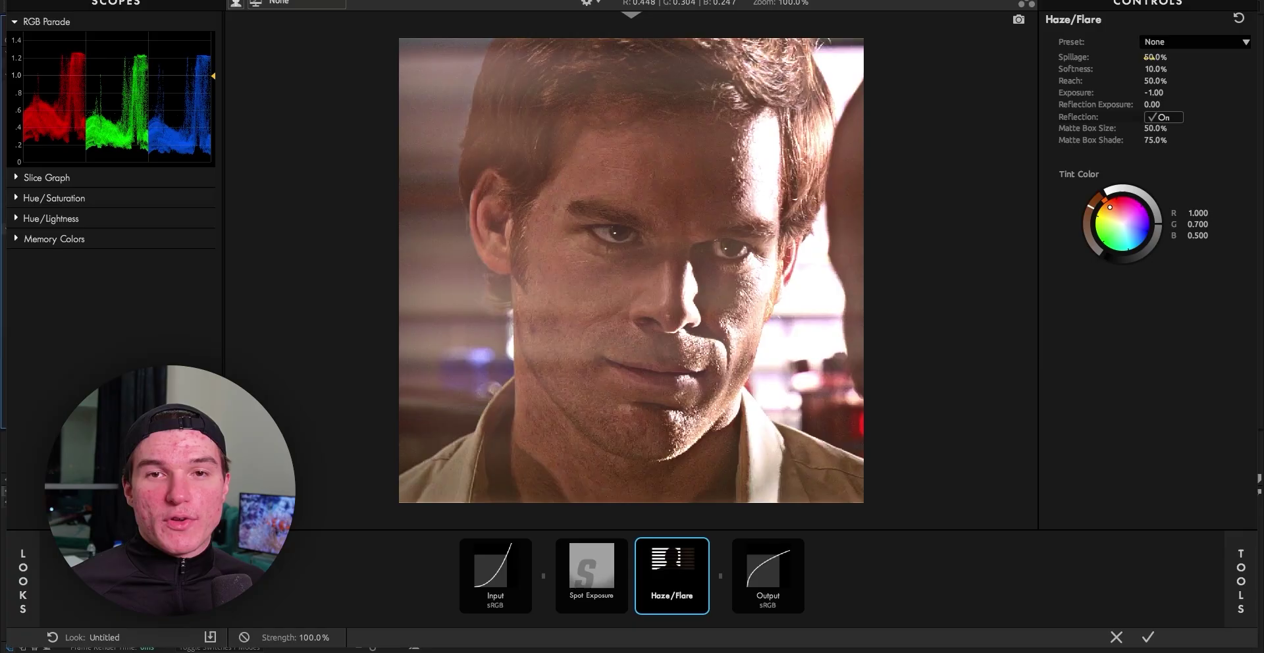
{"action": "left_click_drag", "start_coordinate": [1155, 57], "coordinate": [1149, 93]}
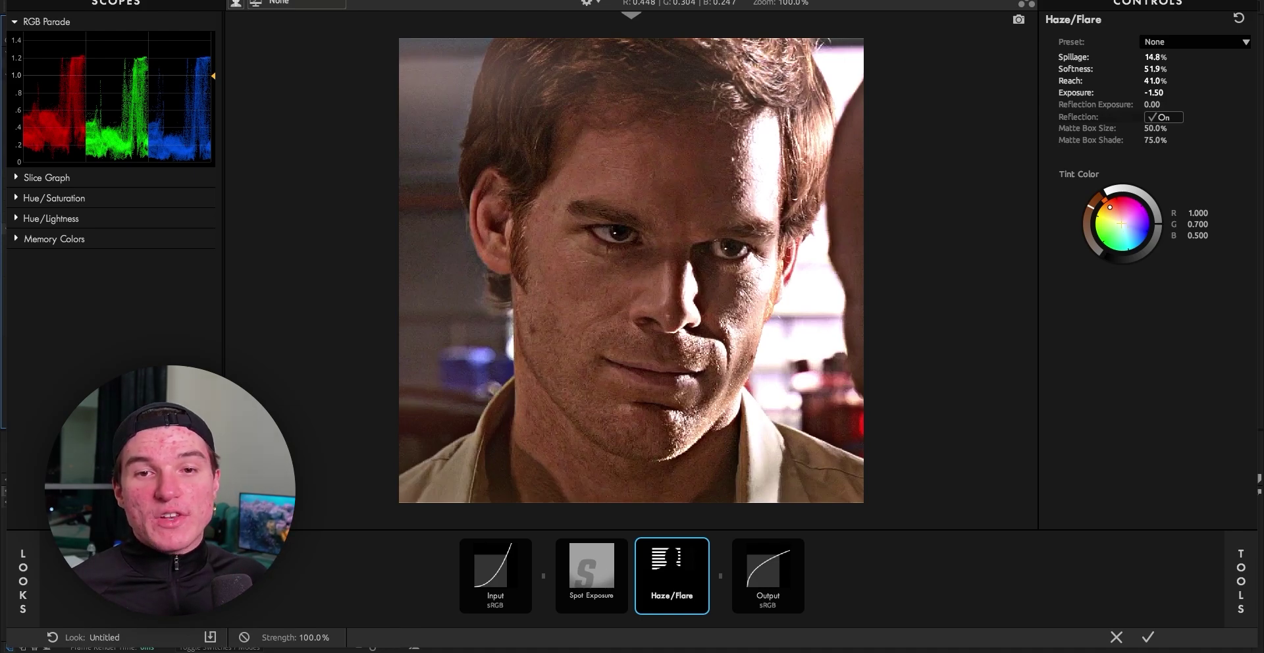
{"action": "left_click_drag", "start_coordinate": [1110, 208], "coordinate": [1124, 223]}
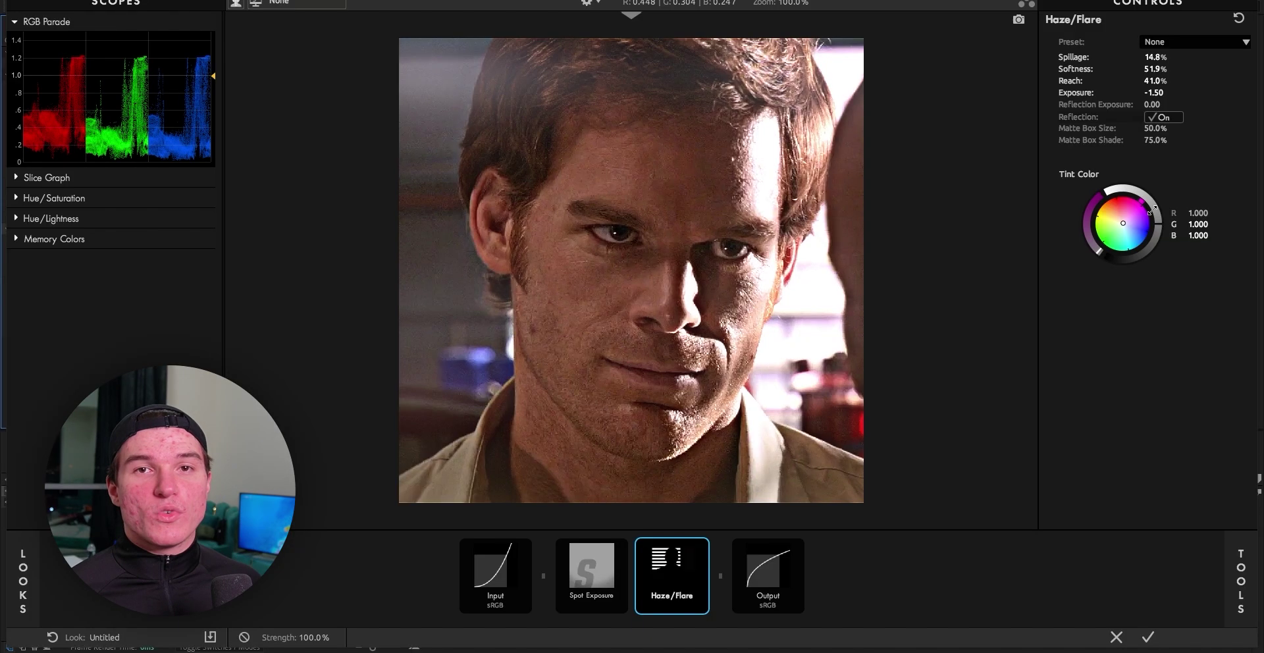
- Add Shadows/Highlights with shadows at -0.25 and highlights at -0.39
{"action": "left_click", "coordinate": [1229, 566]}
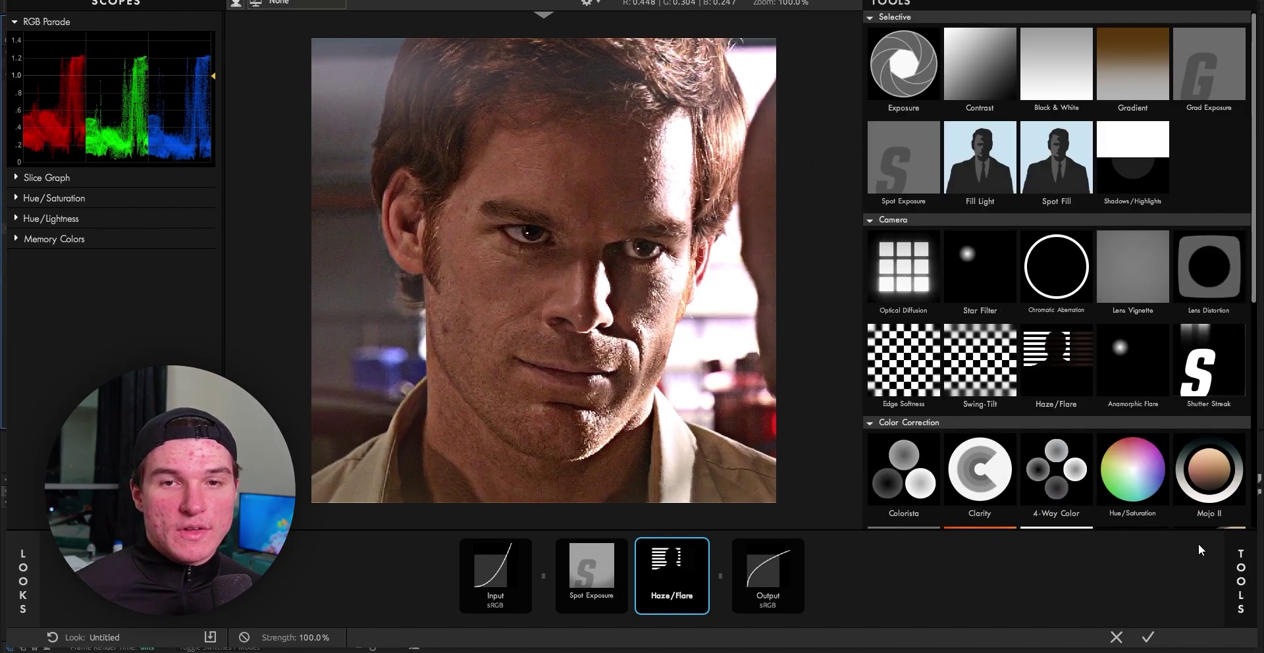
{"action": "double_click", "coordinate": [1134, 183]}
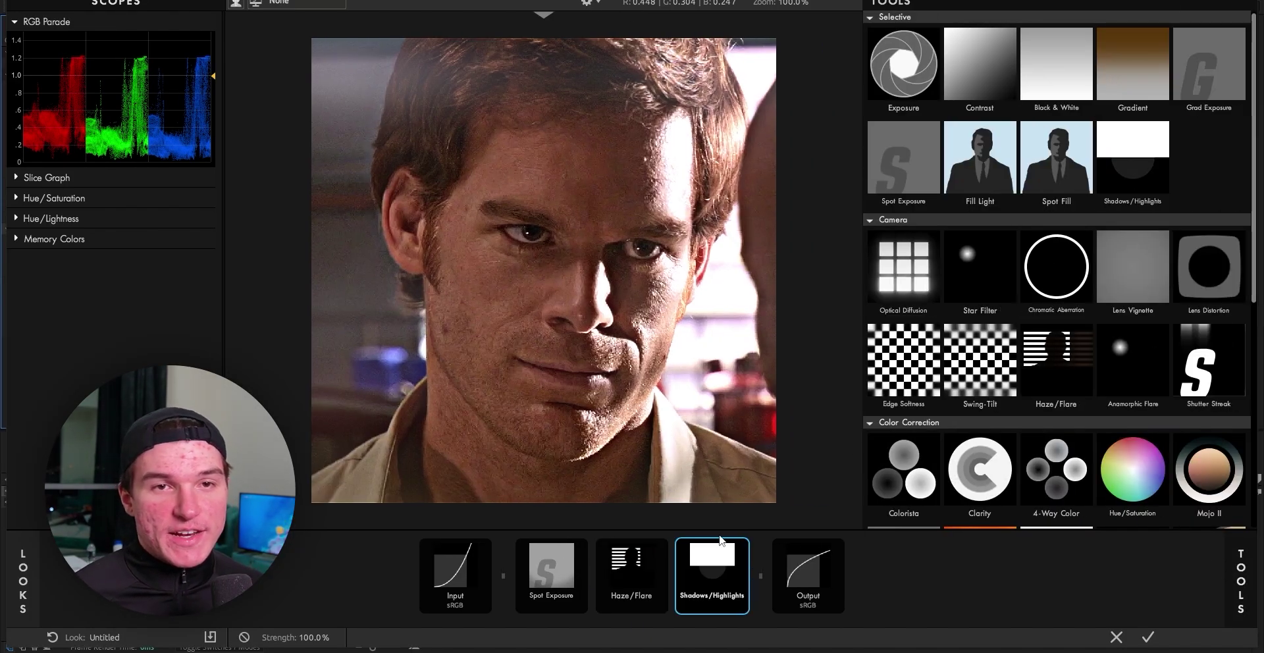
{"action": "left_click", "coordinate": [709, 578]}
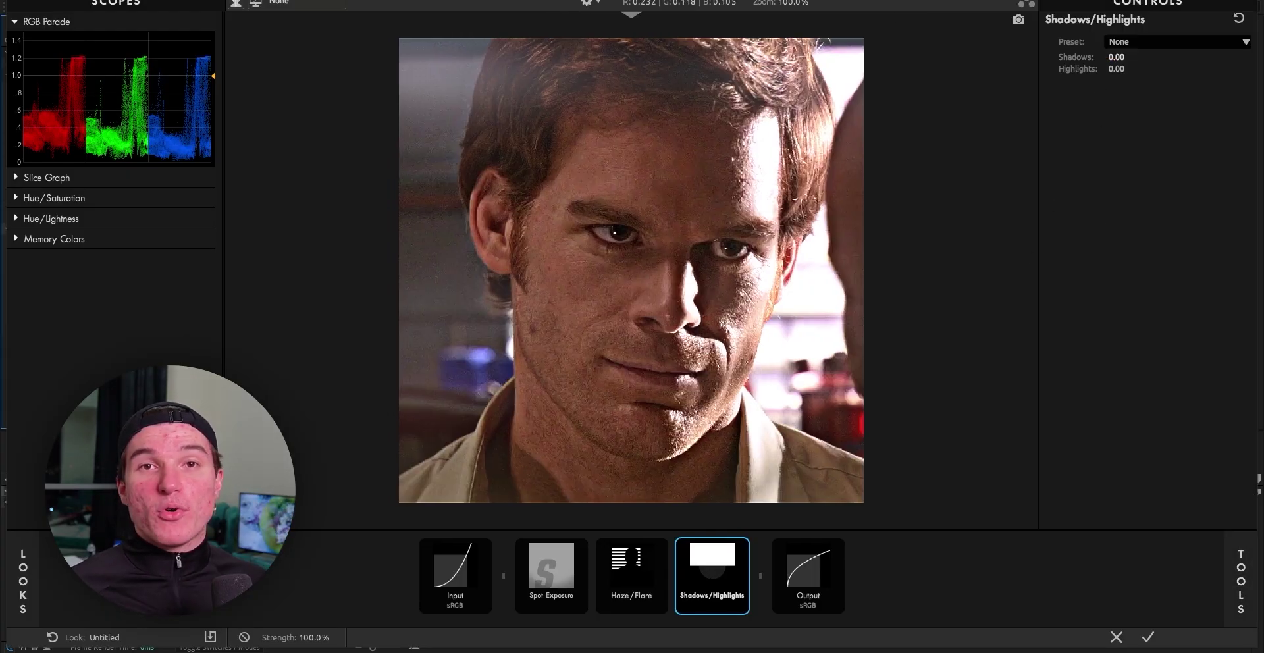
{"action": "left_click_drag", "start_coordinate": [1117, 57], "coordinate": [1117, 88]}
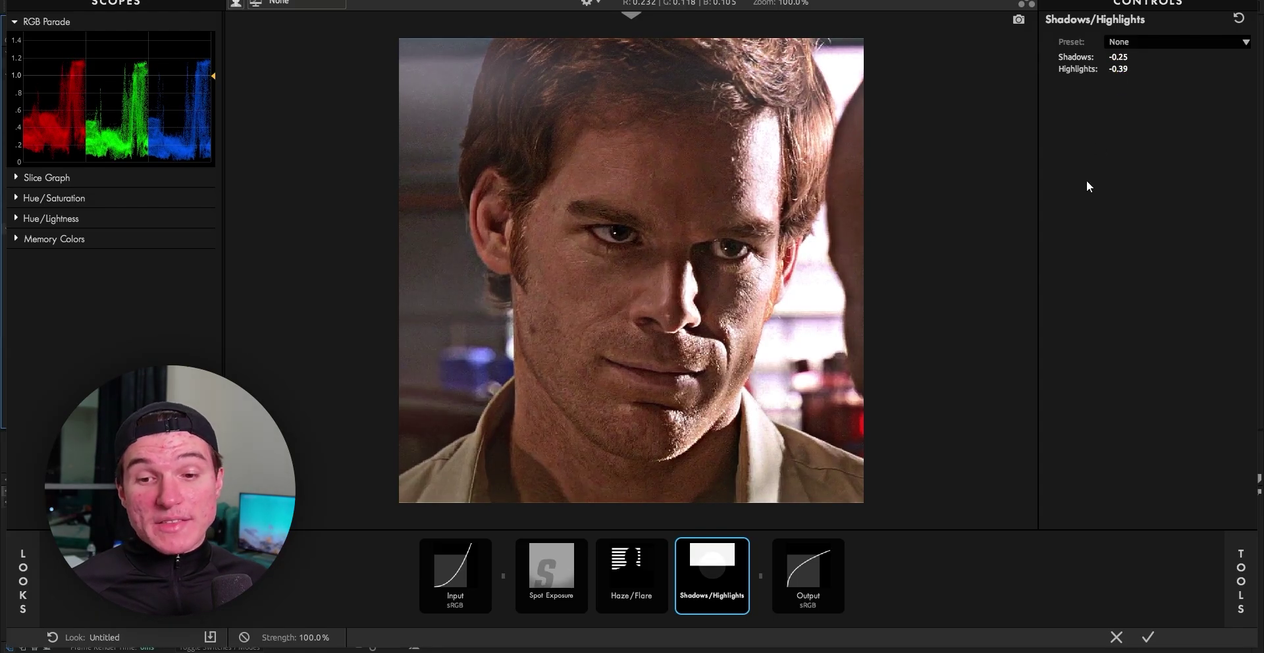
- Add a Channel Mixer and set its Red section to red +0.370, green -0.820 and blue -0.630
{"action": "left_click", "coordinate": [1236, 576]}
{"action": "scroll", "coordinate": [1064, 395], "scroll_direction": "down", "scroll_amount": 4}
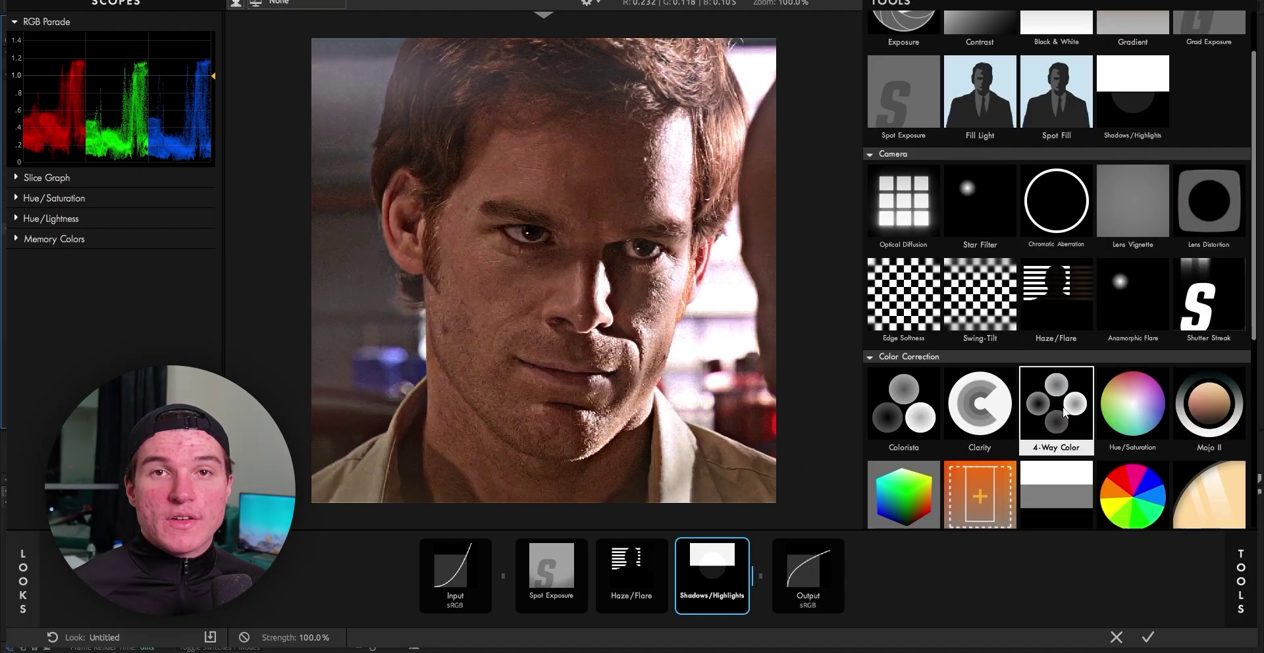
{"action": "double_click", "coordinate": [1136, 313]}
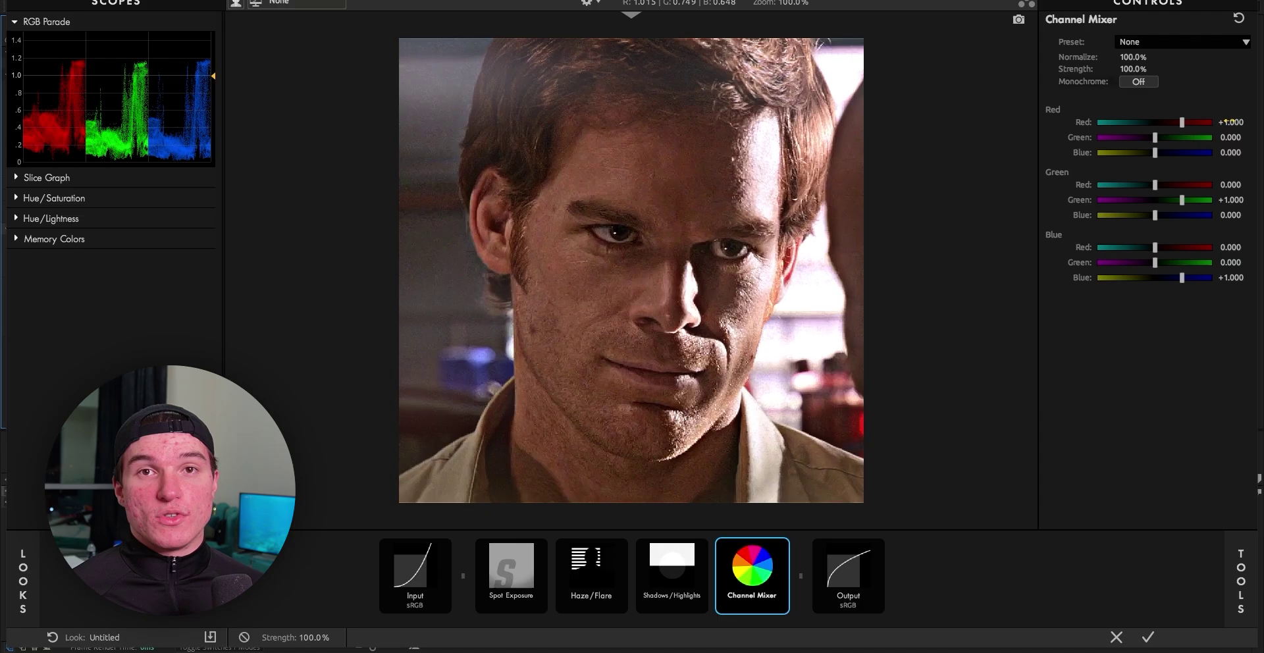
{"action": "left_click_drag", "start_coordinate": [1182, 122], "coordinate": [1176, 122]}
{"action": "left_click_drag", "start_coordinate": [1176, 121], "coordinate": [1163, 121]}
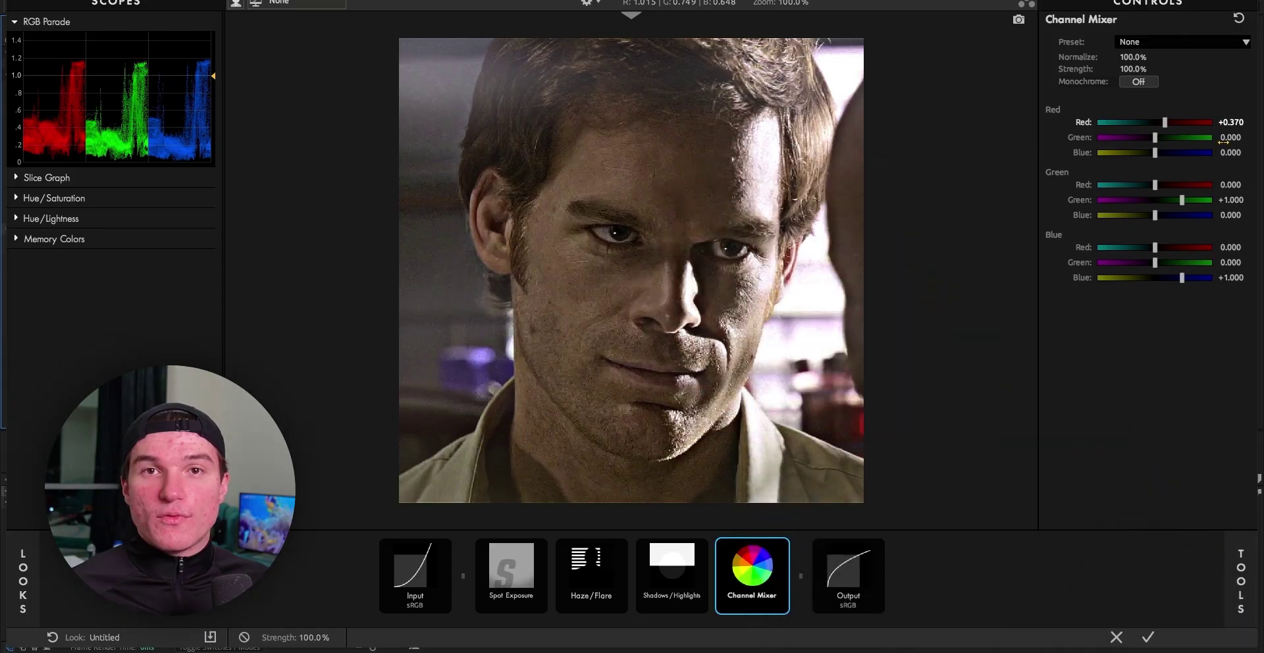
{"action": "mouse_move", "coordinate": [1154, 137]}
{"action": "left_mouse_down"}
{"action": "mouse_move", "coordinate": [1132, 137]}
{"action": "mouse_move", "coordinate": [1140, 152]}
{"action": "left_mouse_up"}
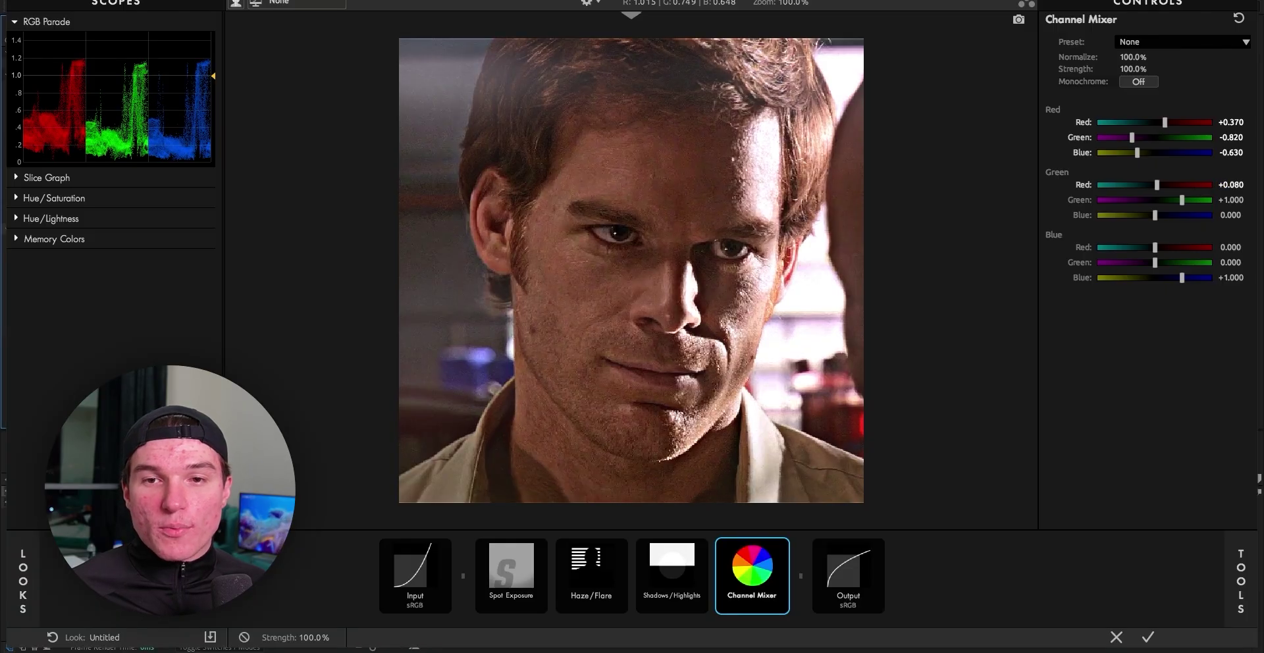
- Set the Channel Mixer's Green section to red +0.310, green +1.140 and blue +0.170
{"action": "left_click_drag", "start_coordinate": [1157, 185], "coordinate": [1232, 201]}
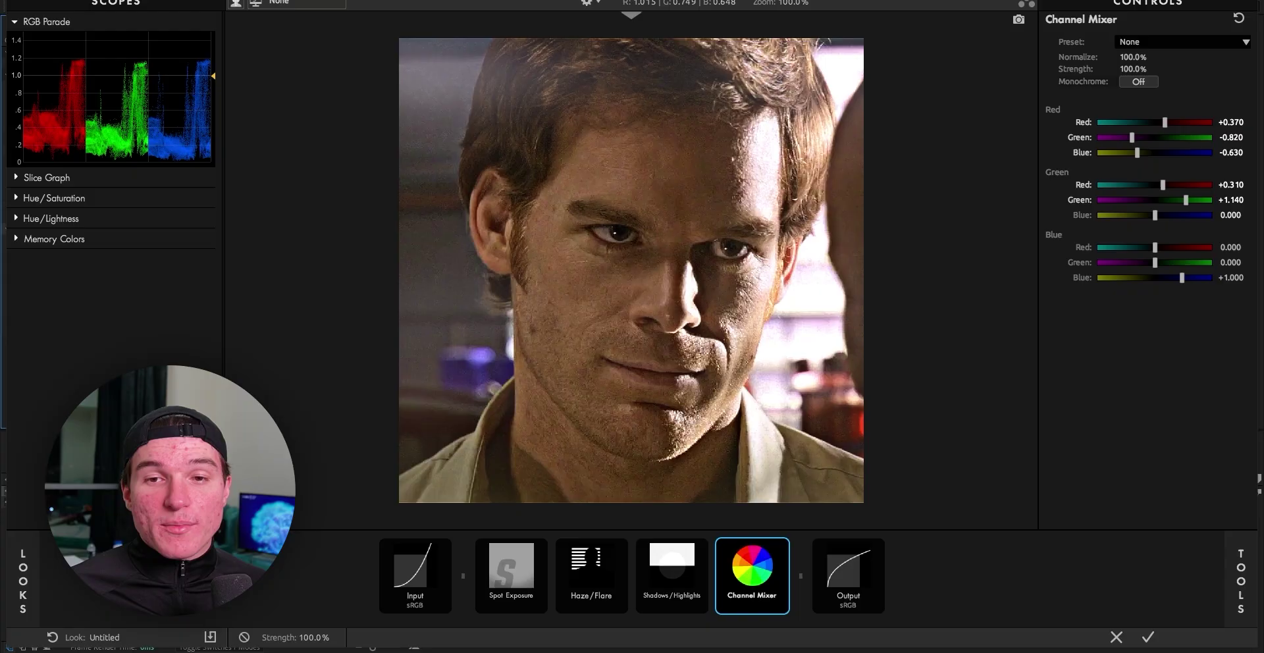
{"action": "left_click_drag", "start_coordinate": [1155, 214], "coordinate": [1226, 215]}
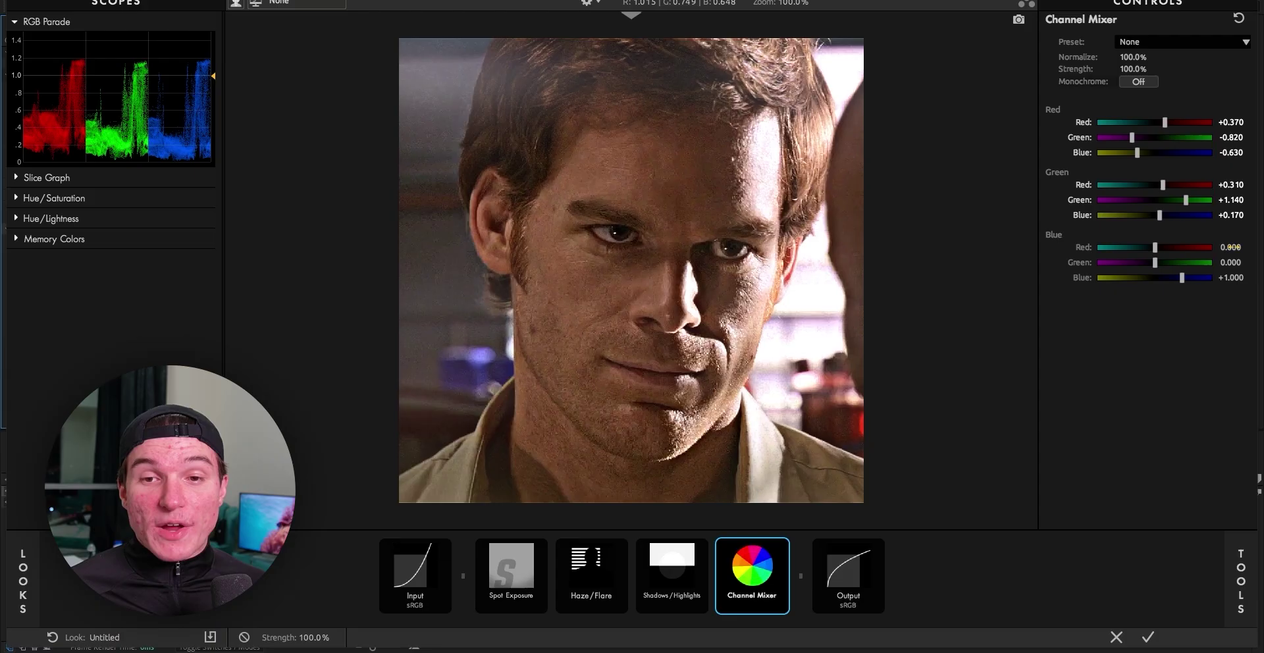
- Set the Channel Mixer's Blue section to red +0.030, green +0.520 and blue +0.790, with the mixer's strength at 81%
{"action": "left_click_drag", "start_coordinate": [1229, 247], "coordinate": [1213, 278]}
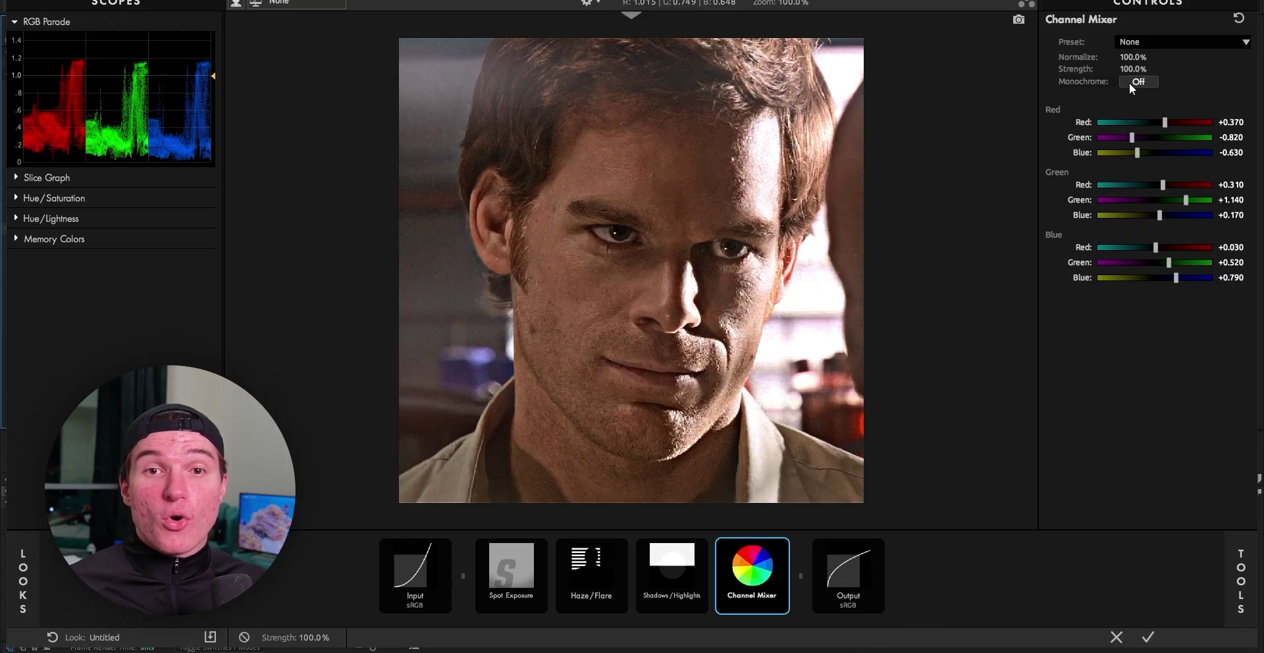
{"action": "left_click_drag", "start_coordinate": [1133, 69], "coordinate": [1130, 69]}
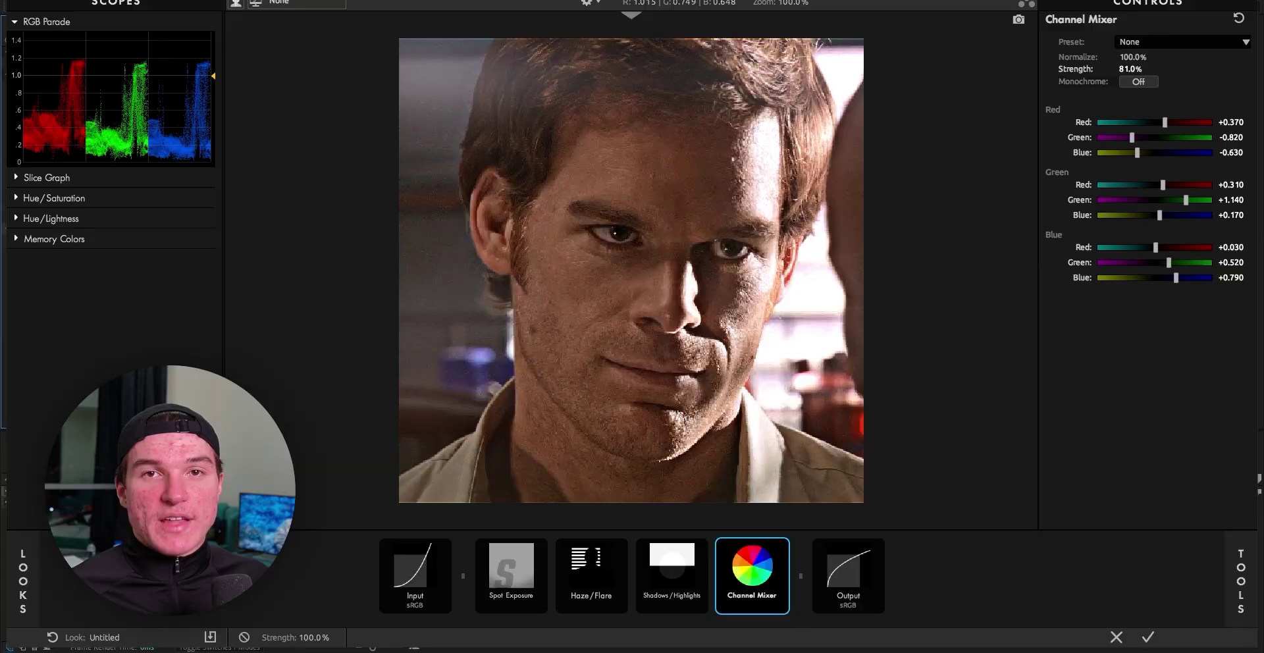
- Add Mojo II with its Mojo value at 10% and apply the finished look to the adjustment layer
{"action": "left_click", "coordinate": [1240, 571]}
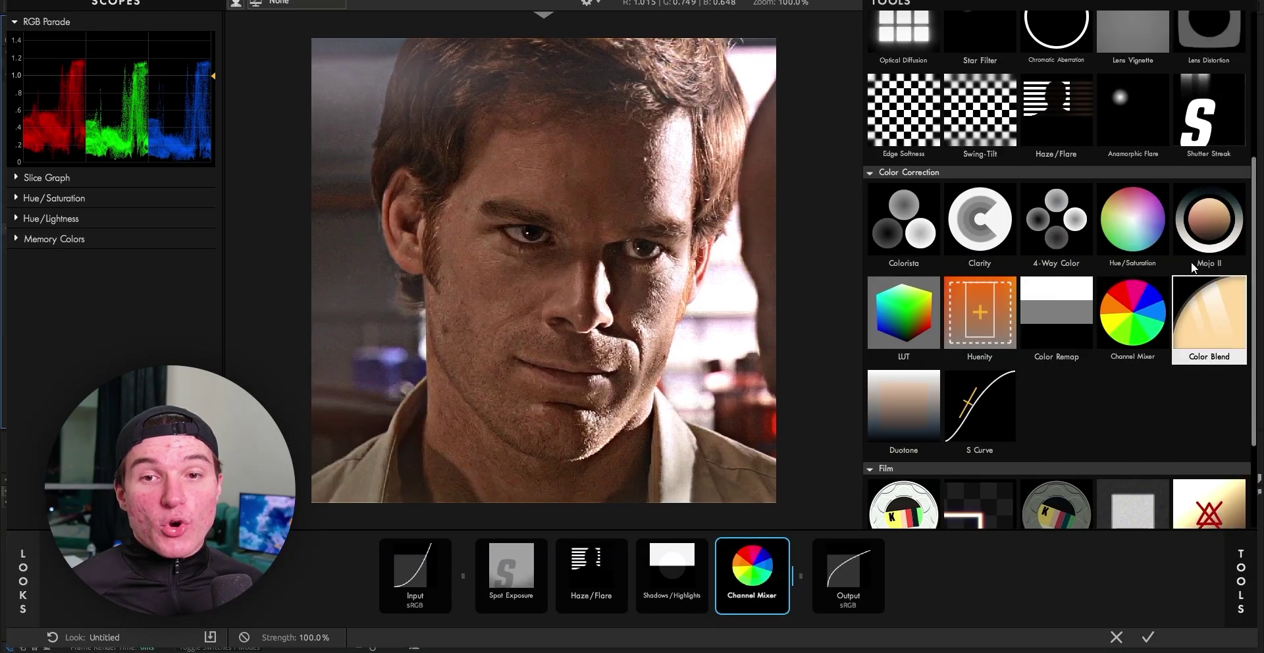
{"action": "double_click", "coordinate": [1193, 263]}
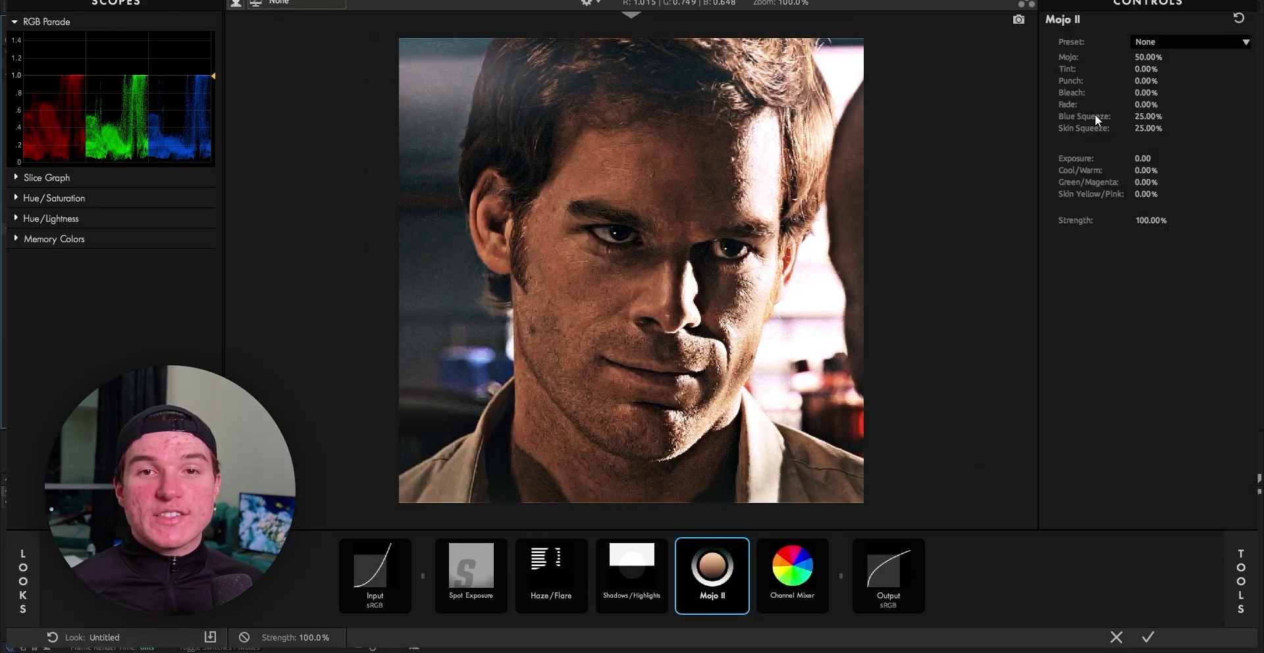
{"action": "left_click", "coordinate": [1147, 56]}
{"action": "type", "text": "10"}
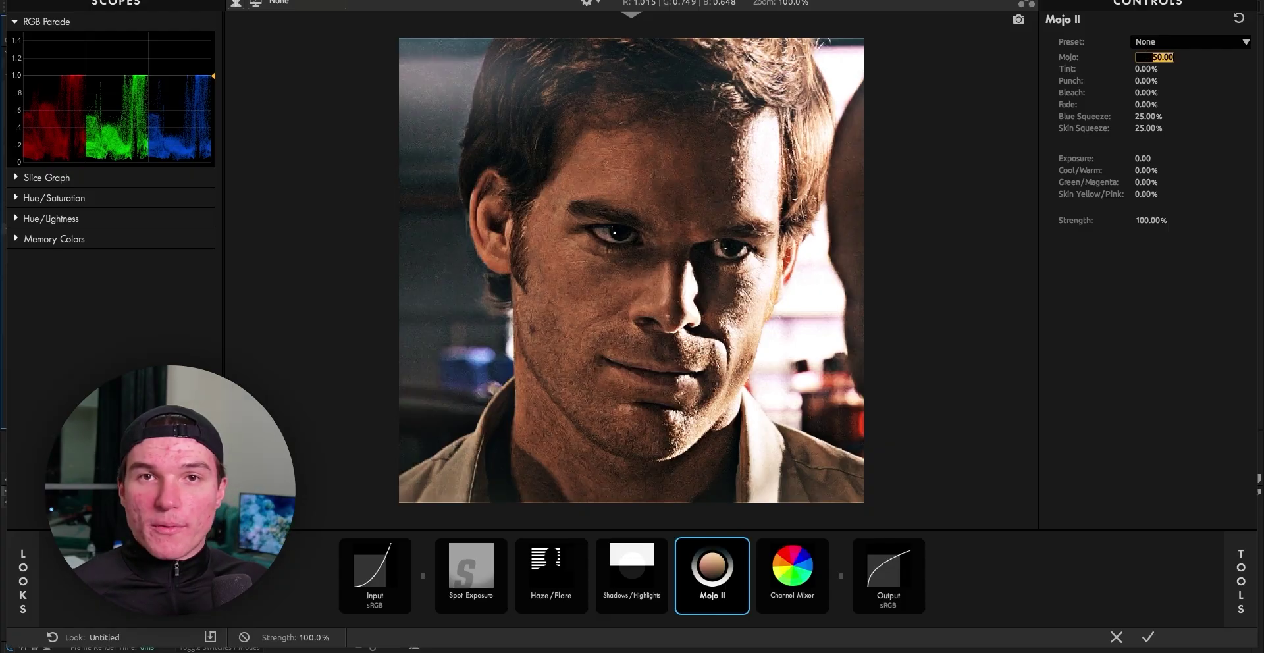
{"action": "key", "text": "Return"}
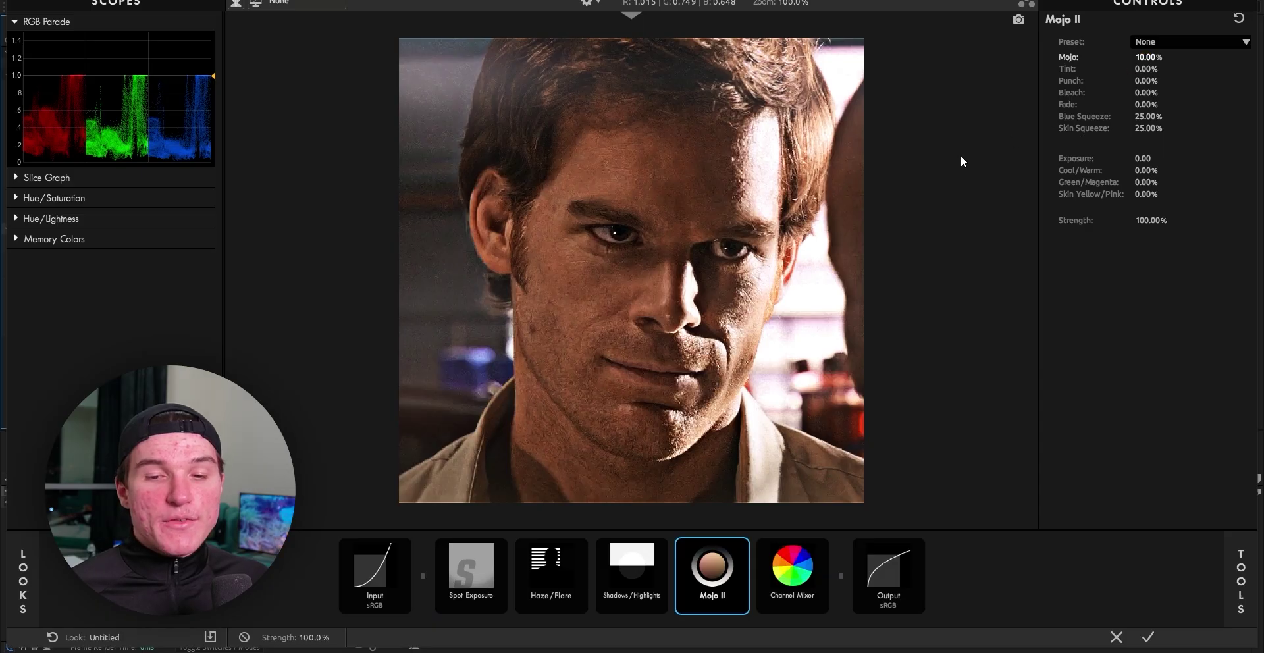
{"action": "left_click", "coordinate": [1148, 638]}
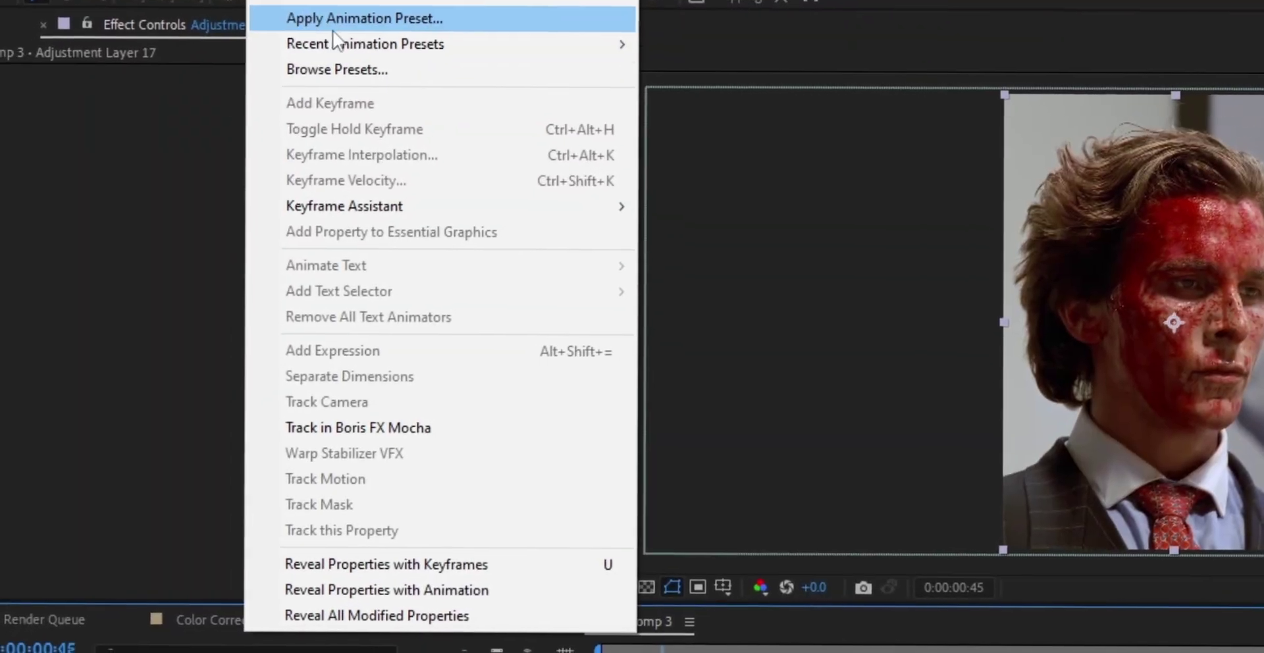
{"action": "mouse_move", "coordinate": [436, 61]}
{"action": "left_click", "coordinate": [552, 69]}
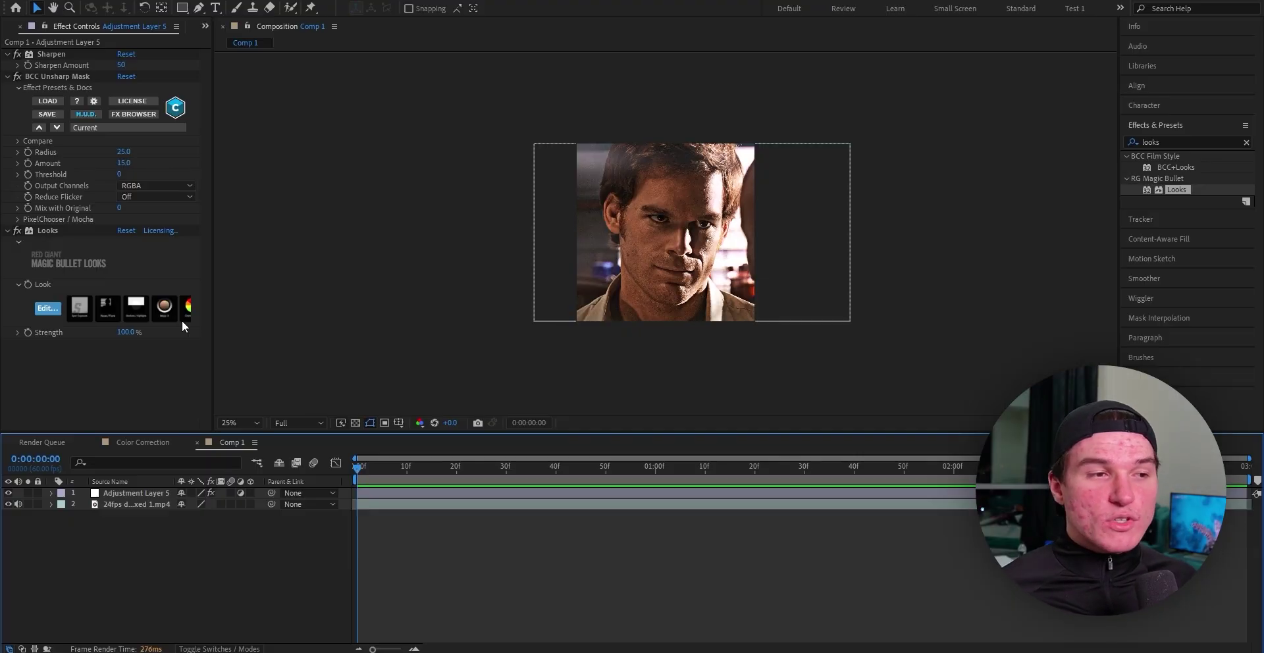
- Set the overall strength of the Looks effect on the adjustment layer to 60%
{"action": "left_click", "coordinate": [127, 333]}
{"action": "type", "text": "60"}
{"action": "key", "text": "Return"}
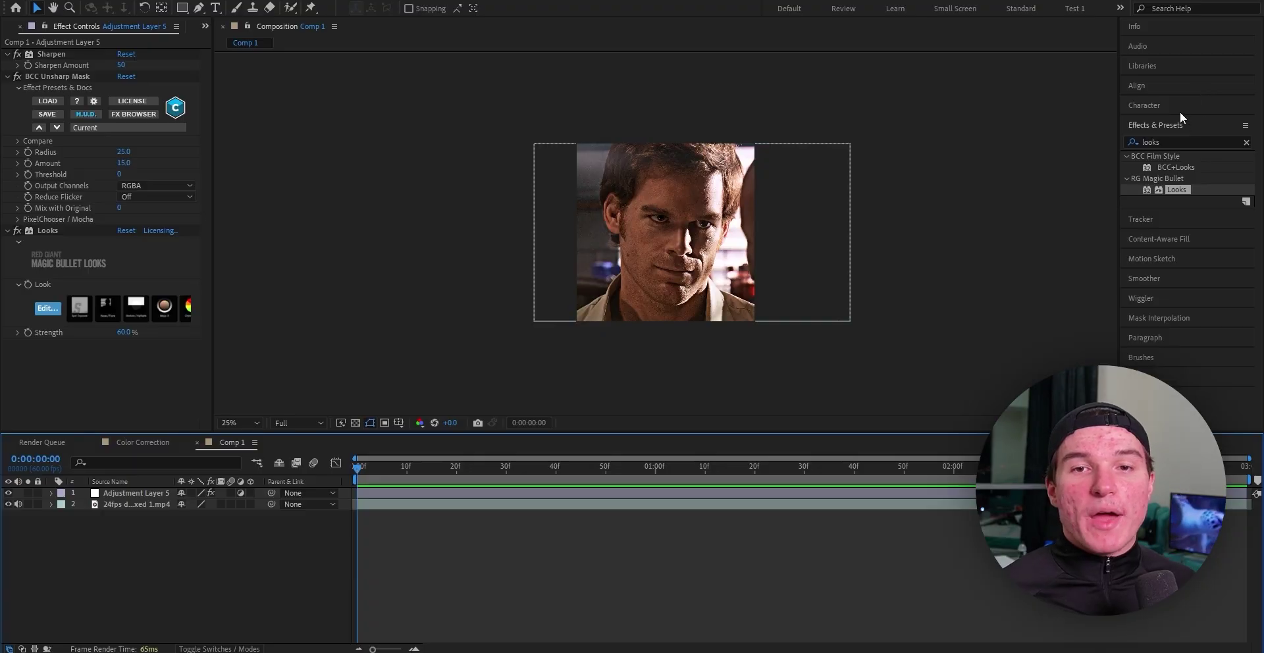
- Apply CC Vignette to the adjustment layer with an amount of 25 and an angle of view of 40
{"action": "left_click", "coordinate": [1178, 142]}
{"action": "type", "text": "cc vign"}
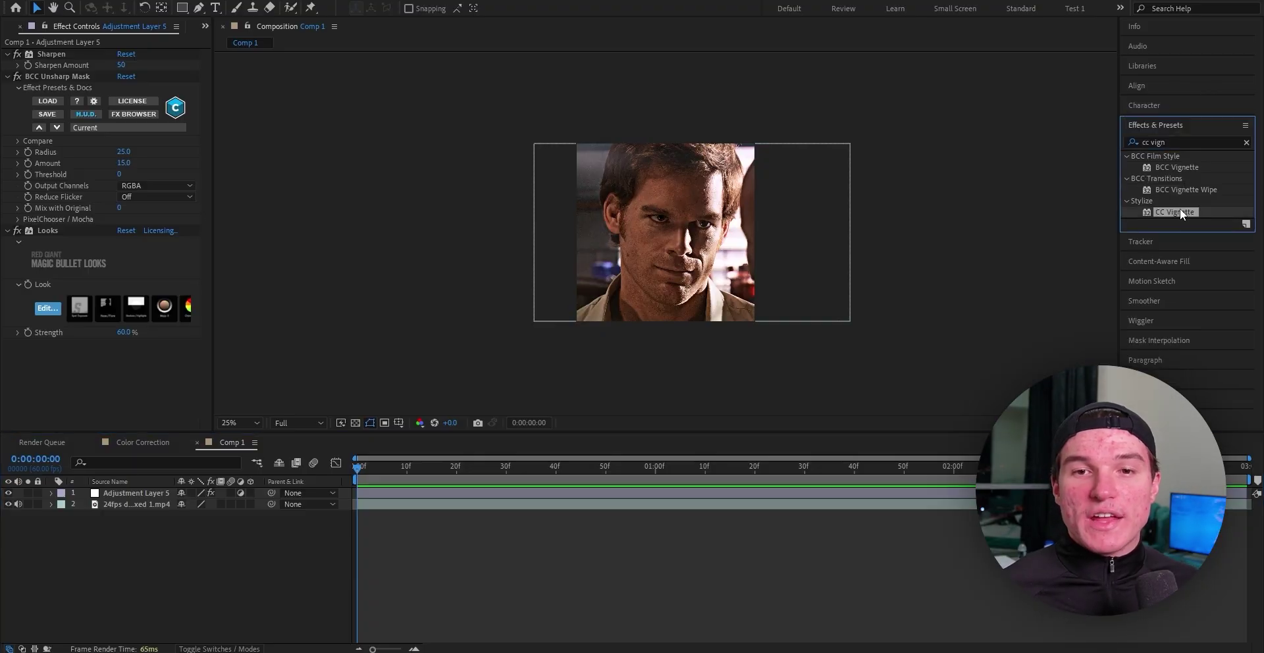
{"action": "left_click_drag", "start_coordinate": [1180, 210], "coordinate": [434, 494]}
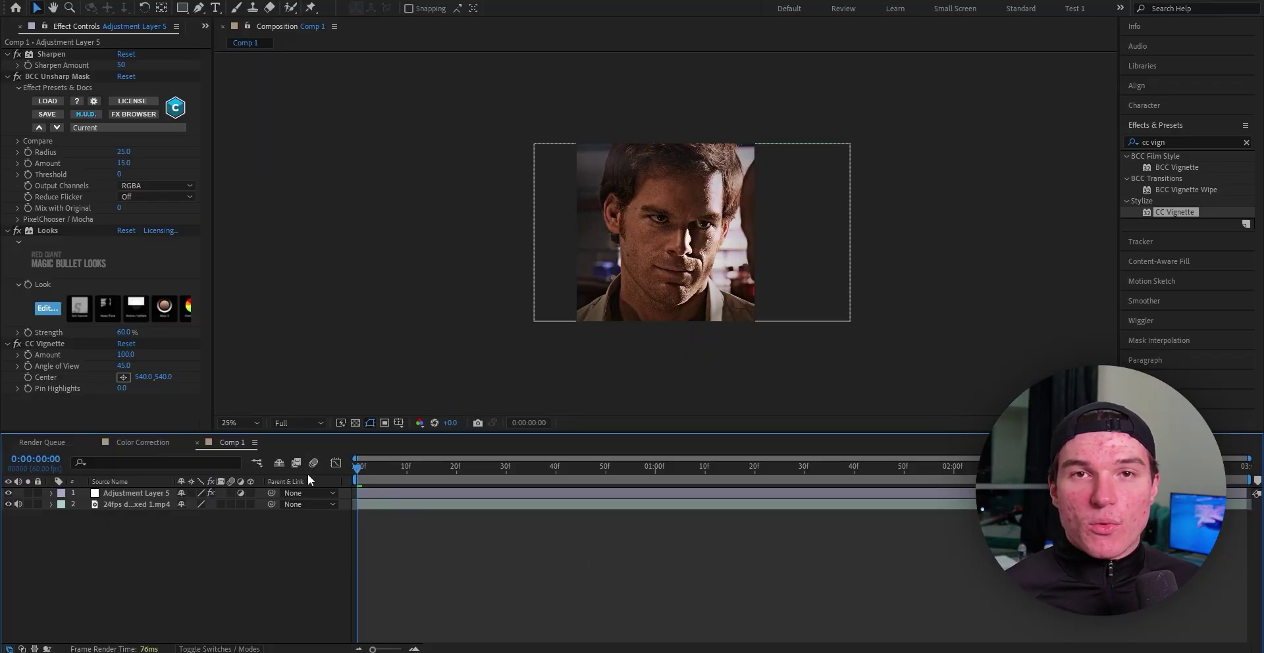
{"action": "left_click", "coordinate": [125, 355]}
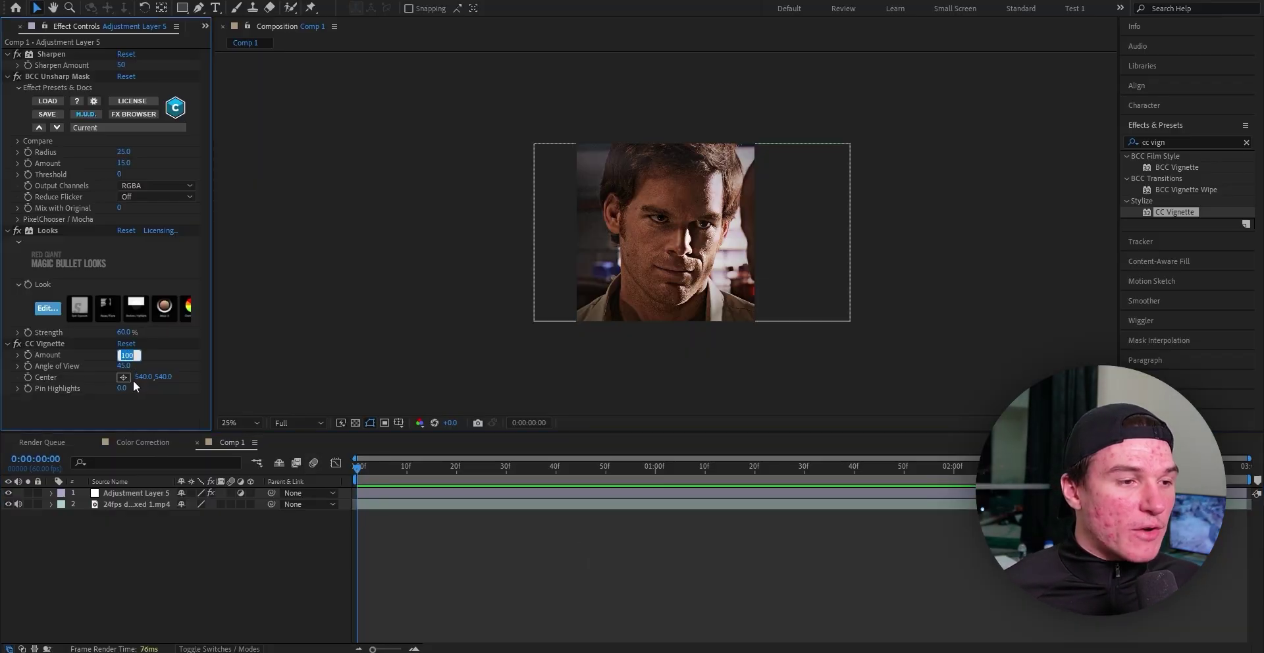
{"action": "left_click", "coordinate": [124, 366]}
{"action": "type", "text": "40"}
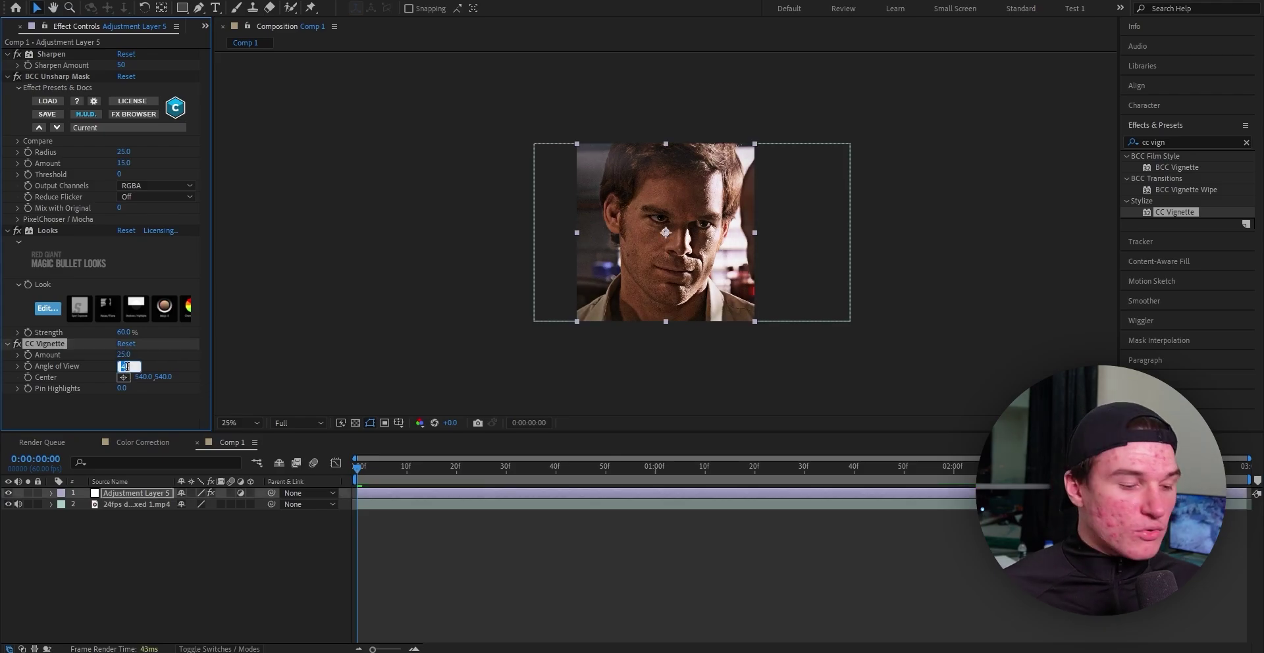
{"action": "left_click", "coordinate": [881, 550]}
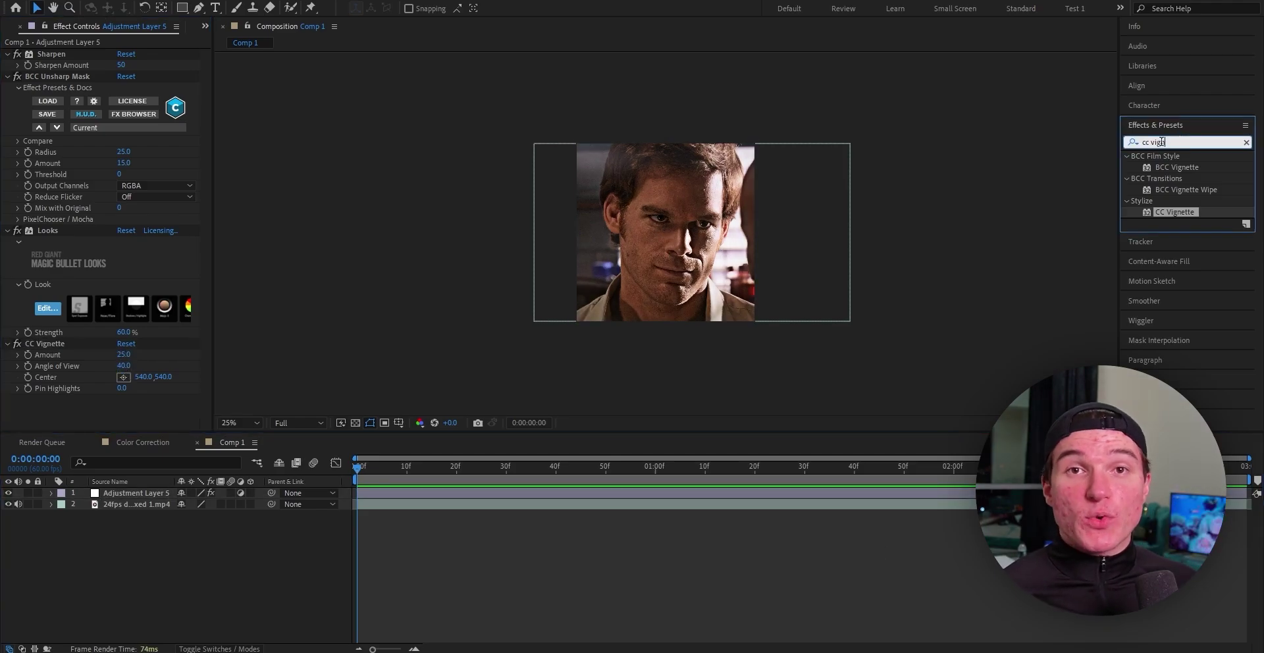
- Apply Brightness & Contrast to the adjustment layer with brightness 21 and contrast 10
{"action": "left_click_drag", "start_coordinate": [1180, 142], "coordinate": [1134, 147]}
{"action": "type", "text": "brightness"}
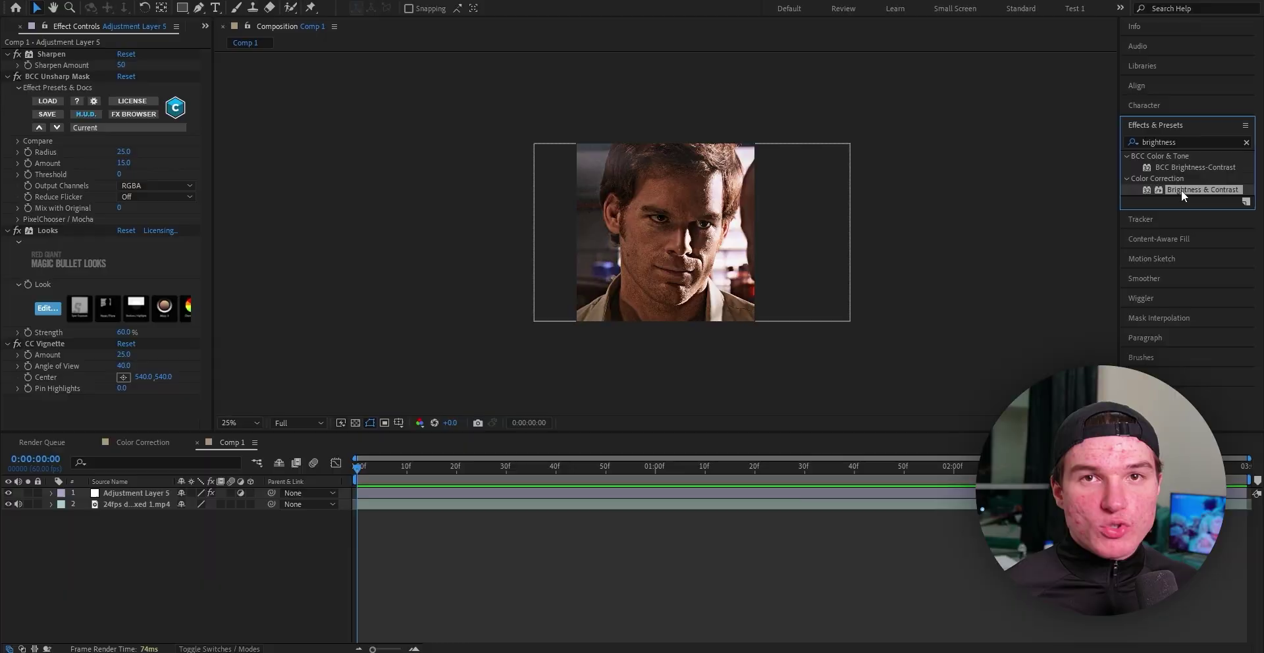
{"action": "left_click_drag", "start_coordinate": [1179, 190], "coordinate": [524, 493]}
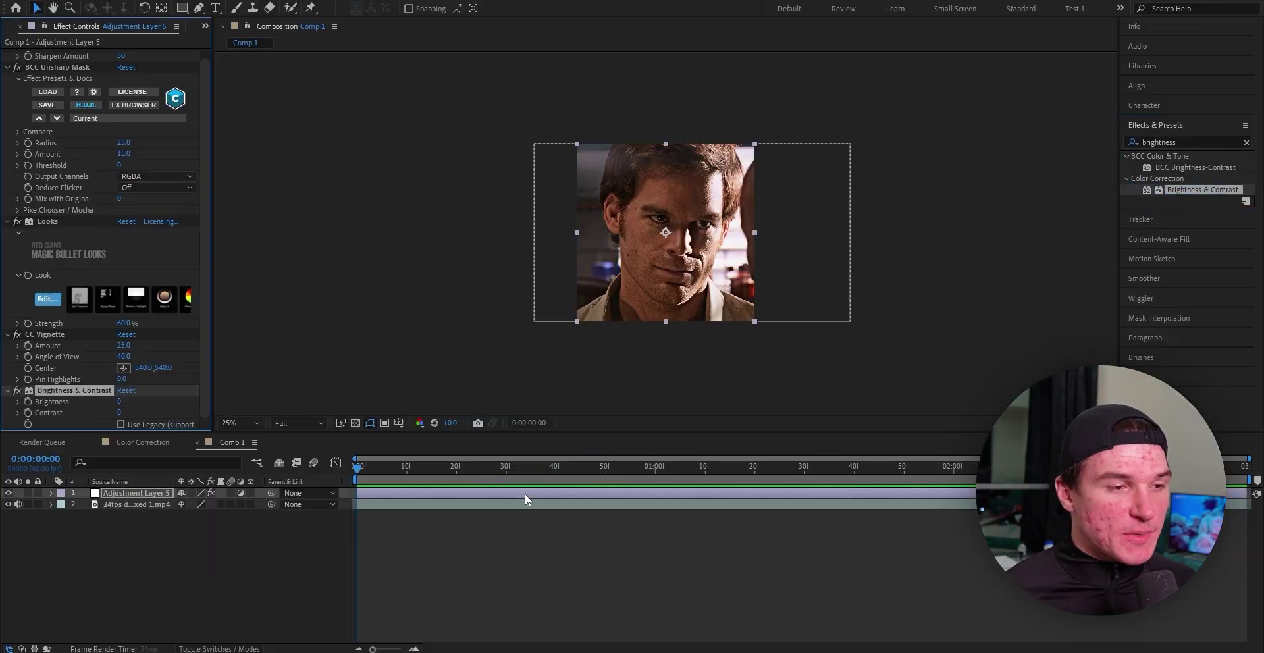
{"action": "left_click_drag", "start_coordinate": [120, 400], "coordinate": [123, 422]}
- Apply Curves to the adjustment layer and bend the RGB curve slightly below the diagonal with a lower and an upper point
{"action": "left_click", "coordinate": [1131, 143]}
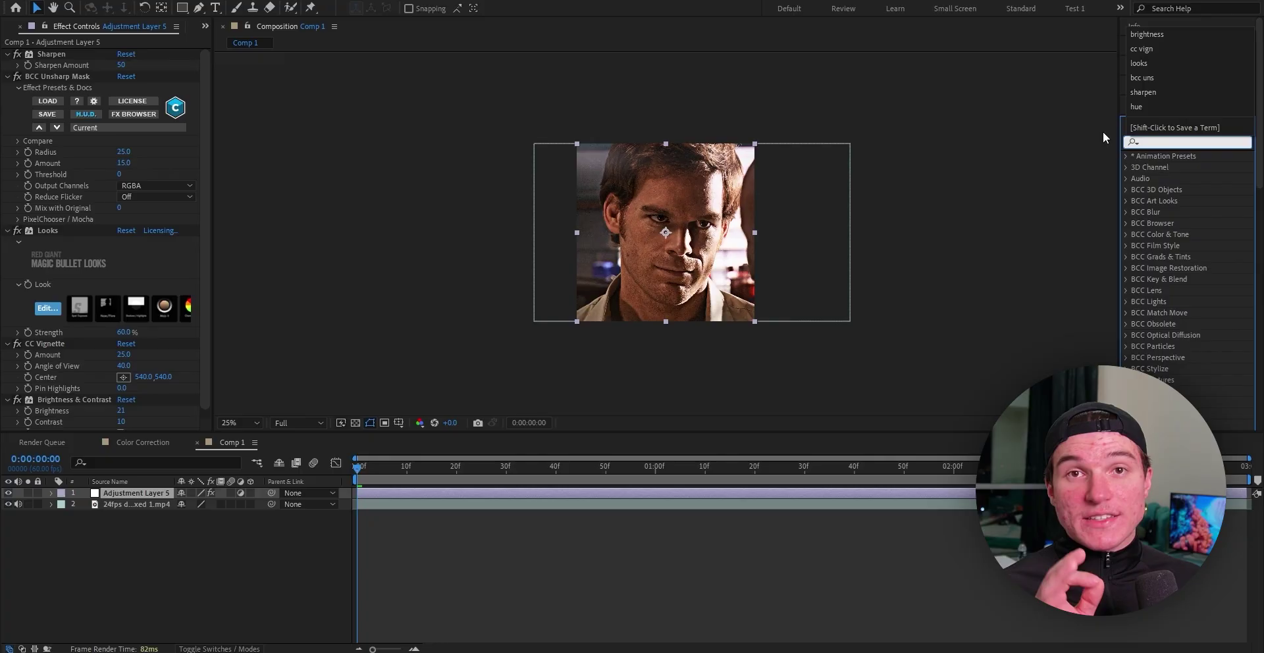
{"action": "type", "text": "curves"}
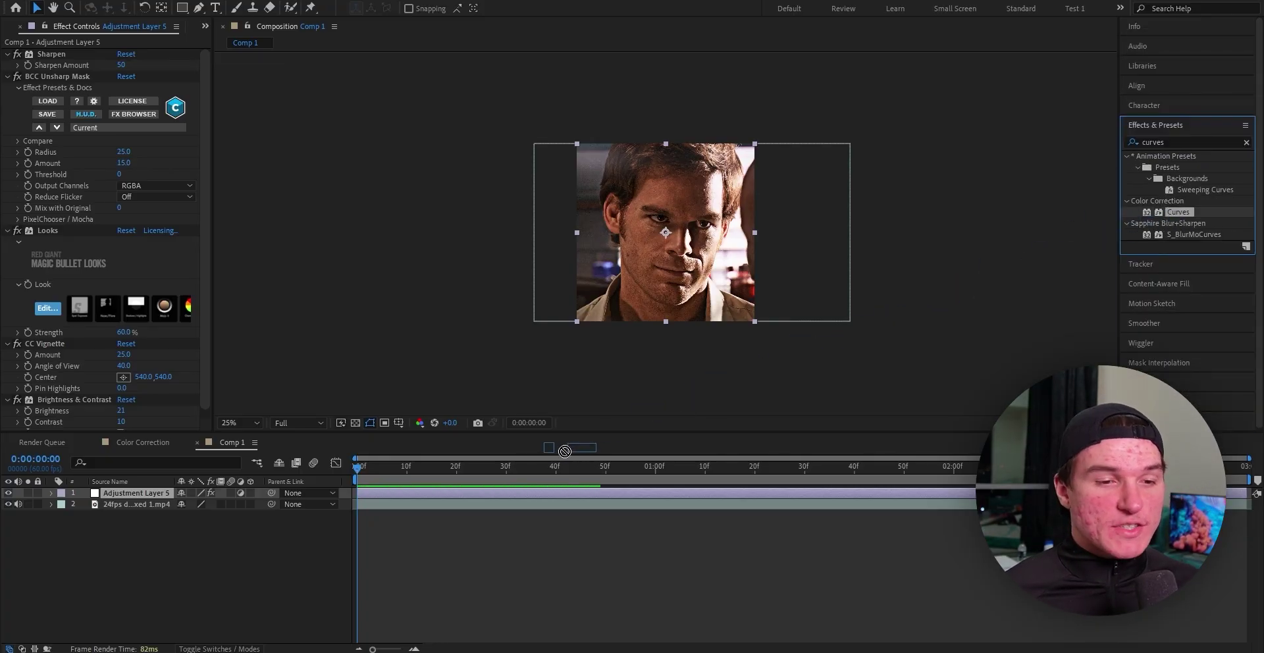
{"action": "double_click", "coordinate": [1175, 212]}
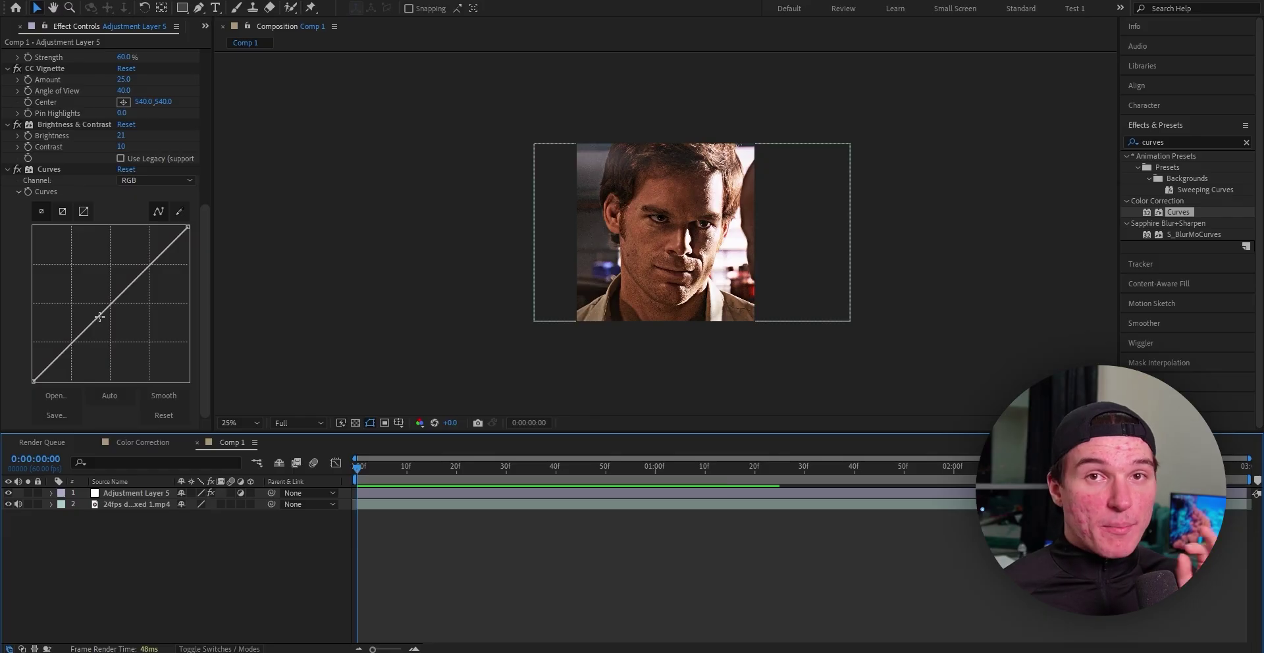
{"action": "left_click", "coordinate": [91, 324]}
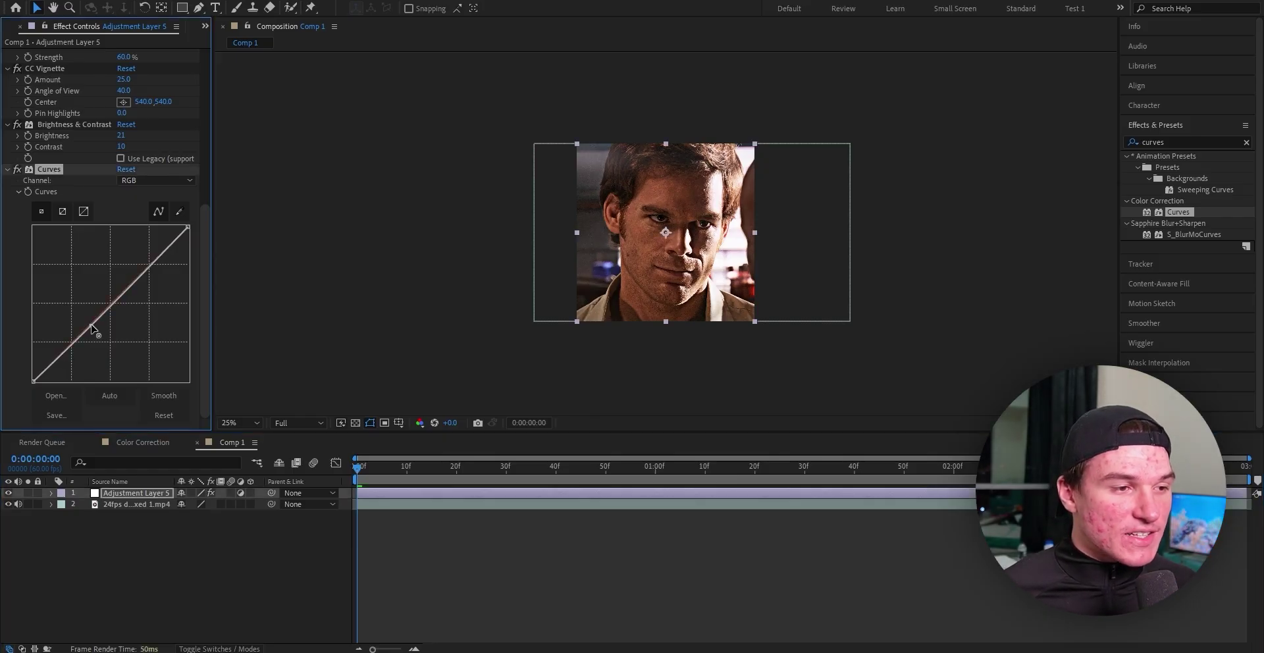
{"action": "left_click_drag", "start_coordinate": [91, 328], "coordinate": [149, 275]}
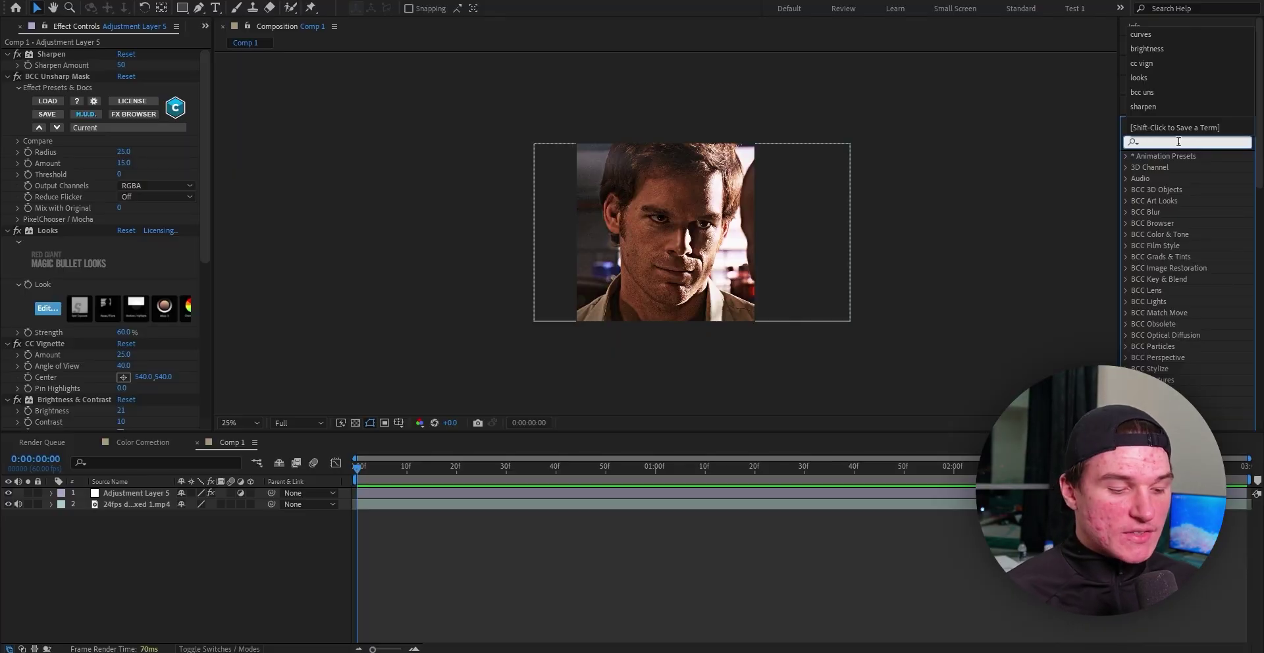
- Apply Hue/Saturation to the adjustment layer and set the master saturation to 9
{"action": "type", "text": "hue/sa"}
{"action": "left_click_drag", "start_coordinate": [1192, 167], "coordinate": [510, 493]}
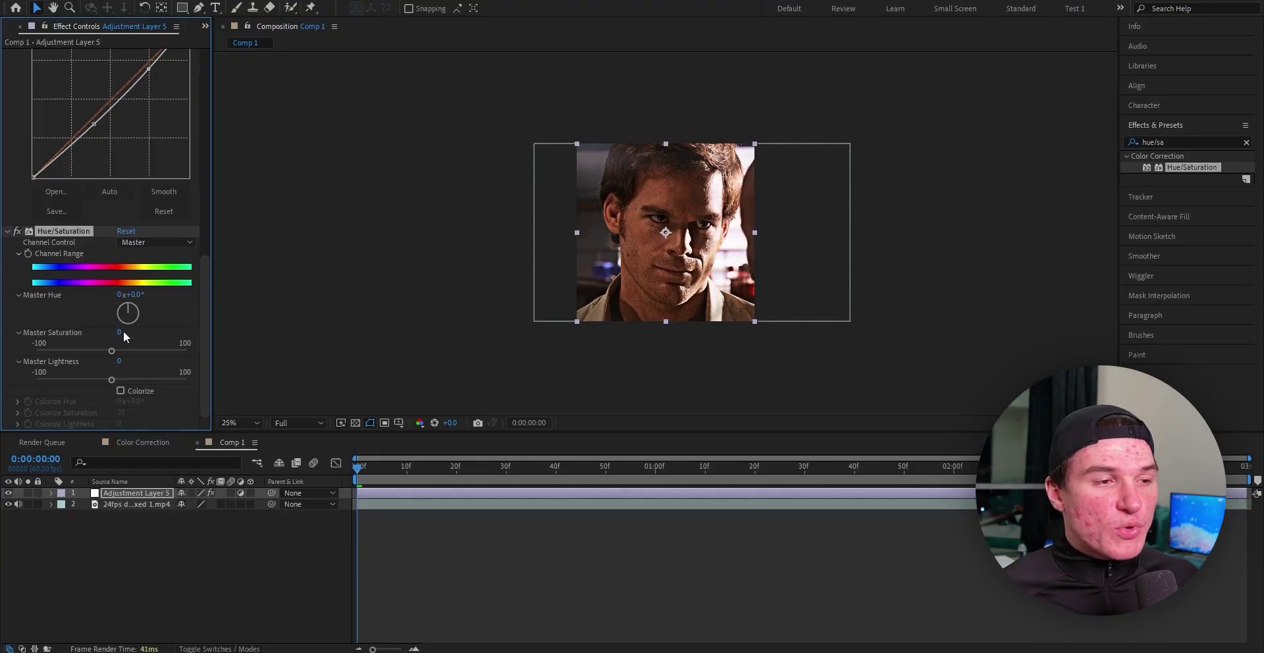
{"action": "left_click", "coordinate": [119, 332]}
{"action": "type", "text": "9"}
{"action": "key", "text": "Return"}
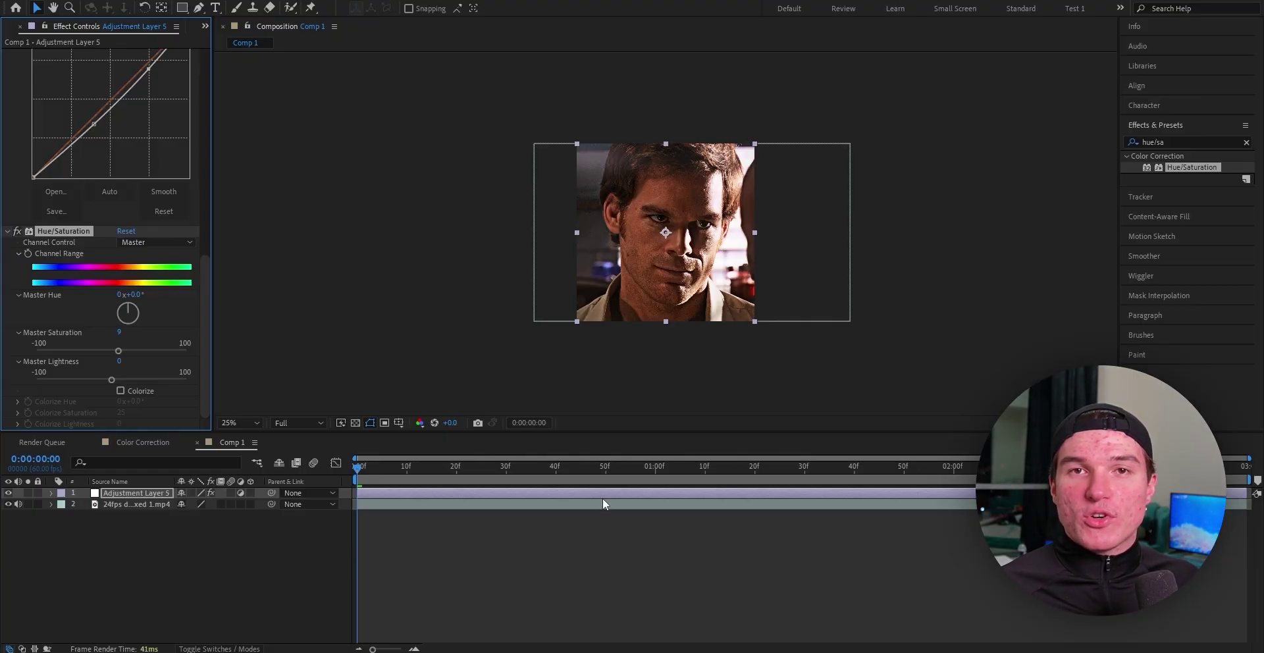